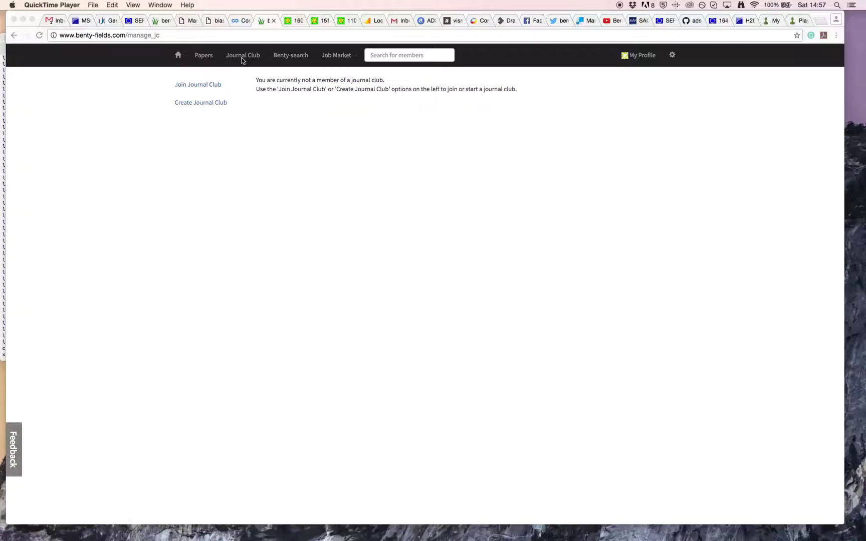
# Step: Look through the list of existing journal clubs available to join without joining any
pyautogui.click(207, 88)
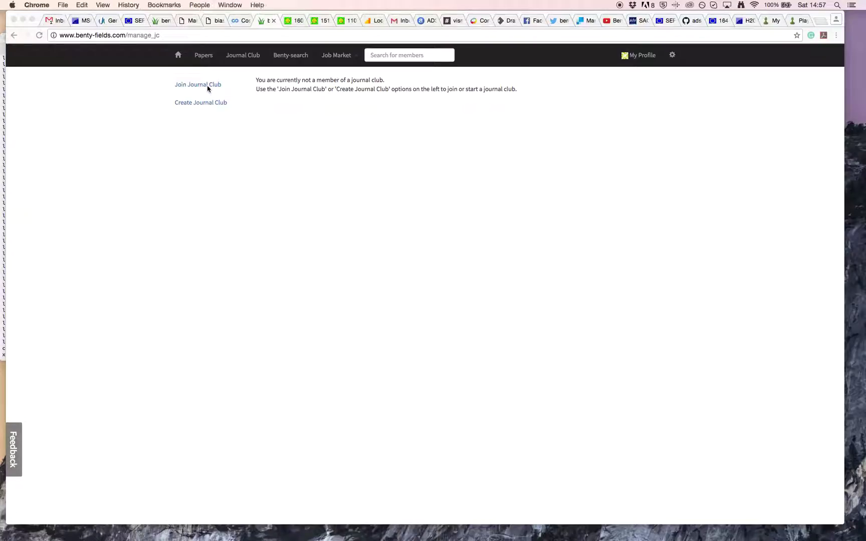
pyautogui.click(206, 88)
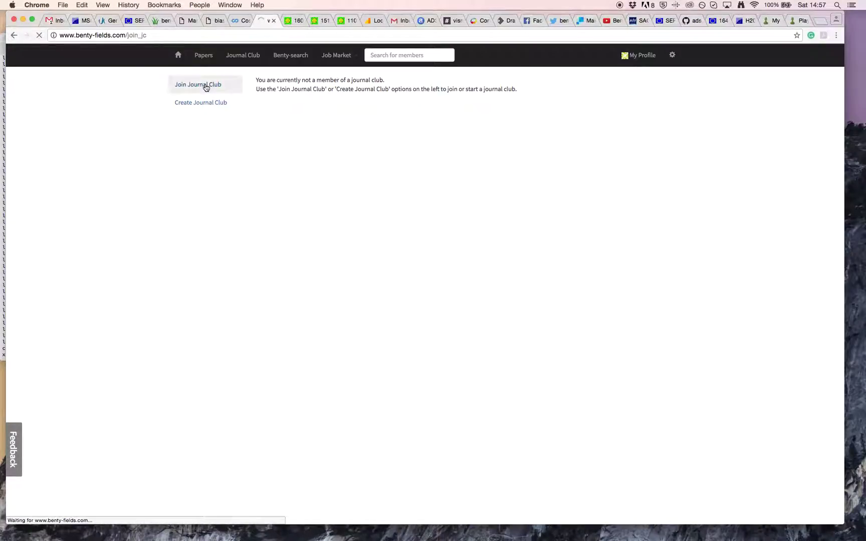
pyautogui.click(315, 83)
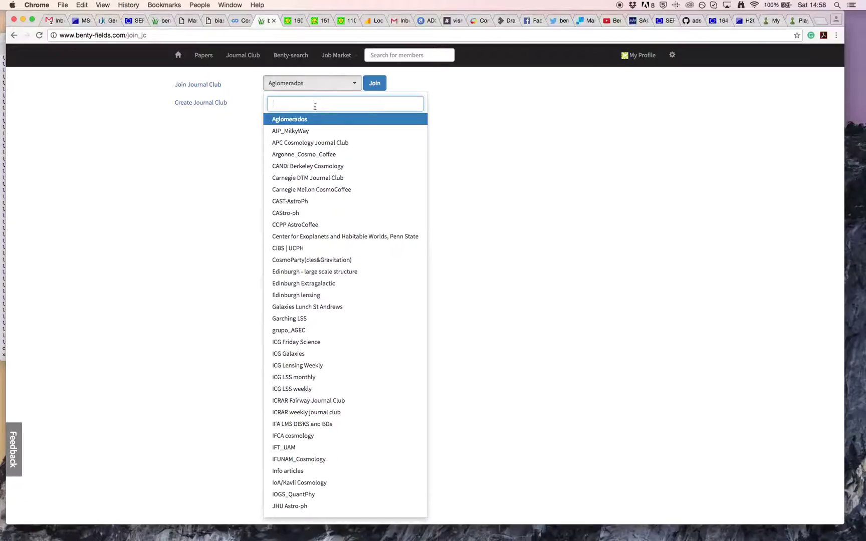
pyautogui.click(352, 89)
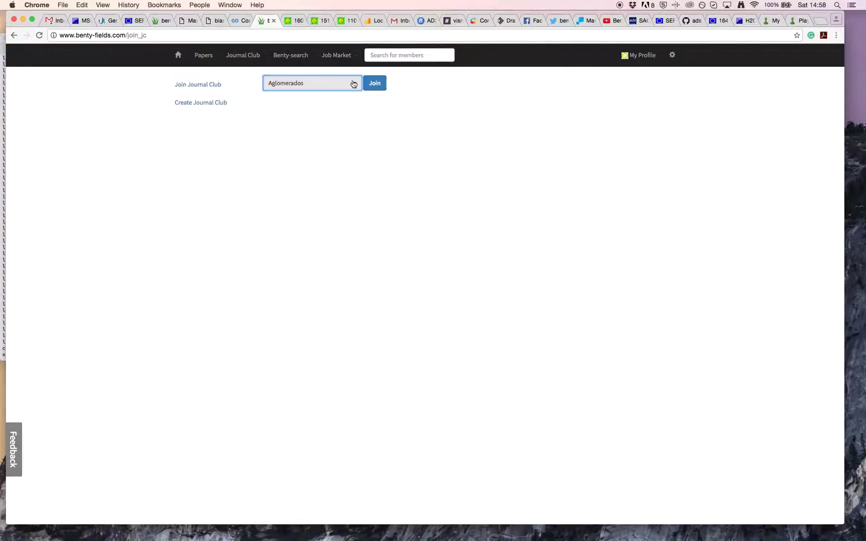
# Step: Start creating a journal club named test-jc with the location room 207
pyautogui.click(199, 104)
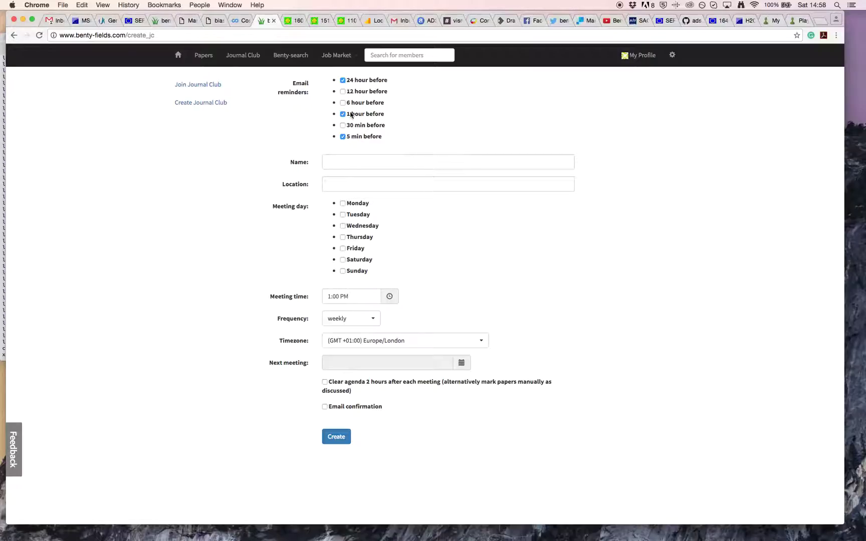
pyautogui.click(340, 165)
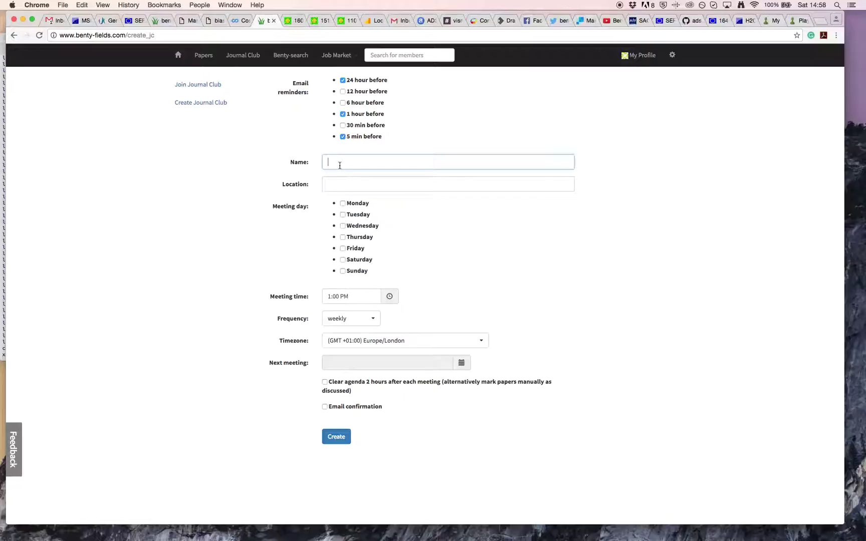
pyautogui.write('test-jc')
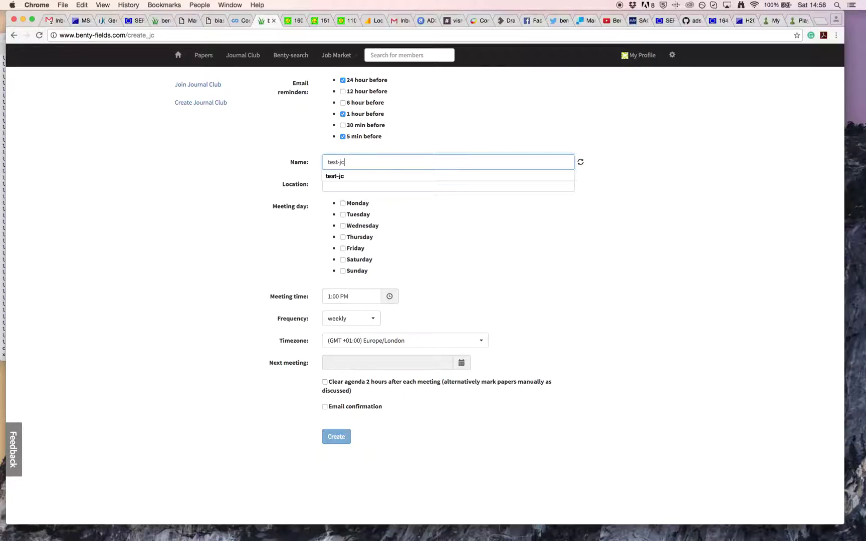
pyautogui.click(336, 176)
pyautogui.click(335, 183)
pyautogui.write('room 207')
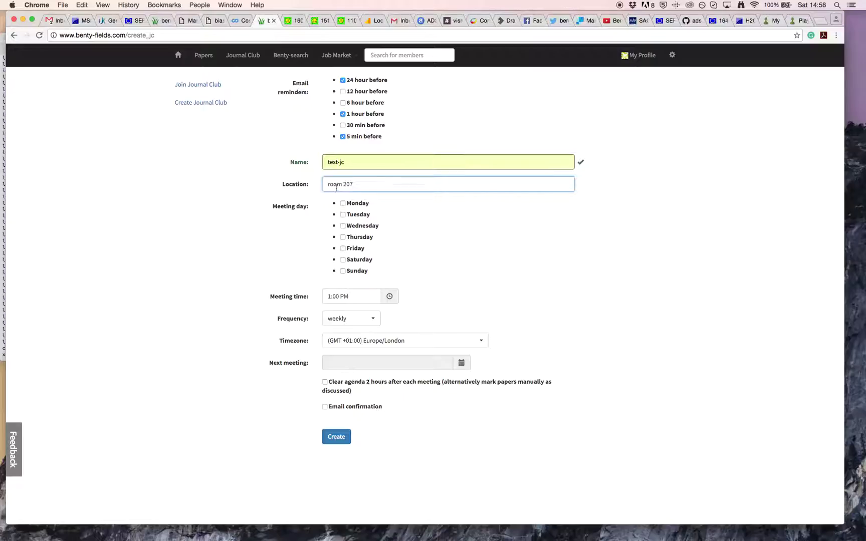
# Step: Schedule the journal club meeting for Tuesday at 11:00 AM, keeping the frequency weekly
pyautogui.click(343, 215)
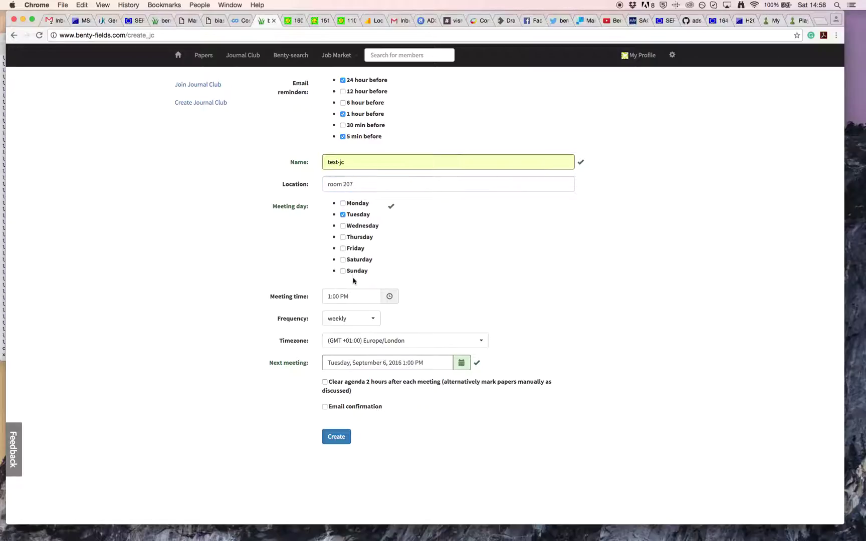
pyautogui.click(389, 296)
pyautogui.click(340, 389)
pyautogui.click(339, 389)
pyautogui.click(484, 266)
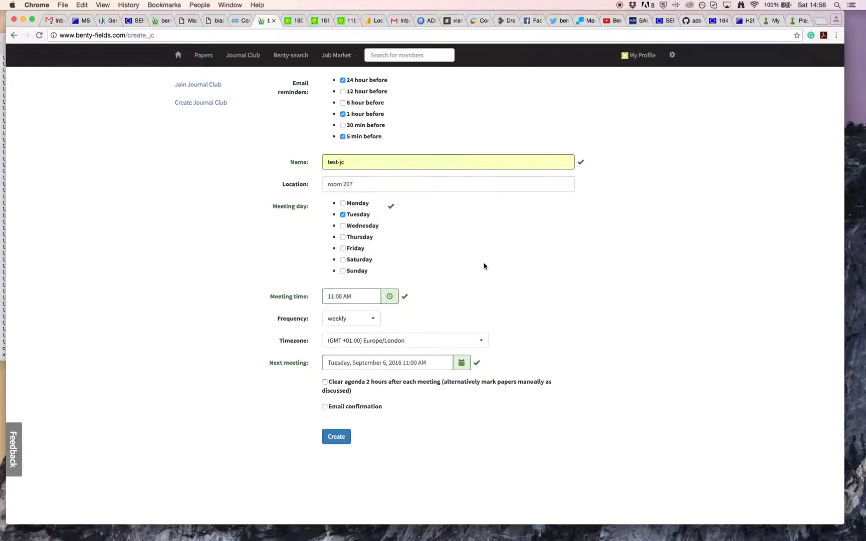
pyautogui.click(366, 319)
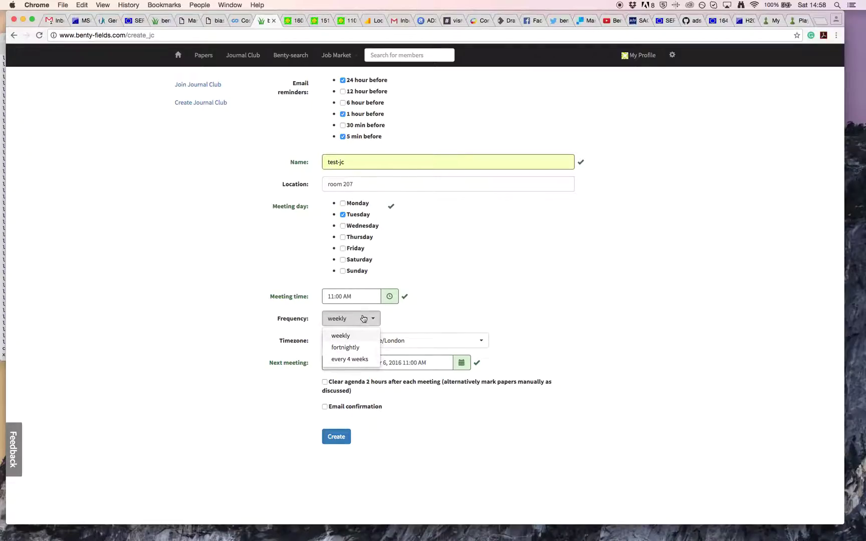
pyautogui.click(363, 319)
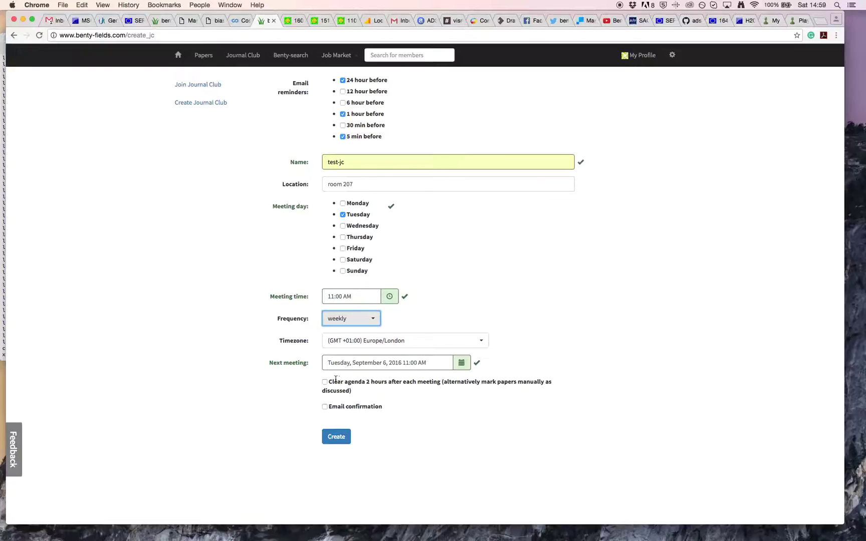
# Step: Enable email confirmation for new members and create the journal club, dismissing the member invitation form
pyautogui.moveTo(366, 382); pyautogui.dragTo(411, 383)
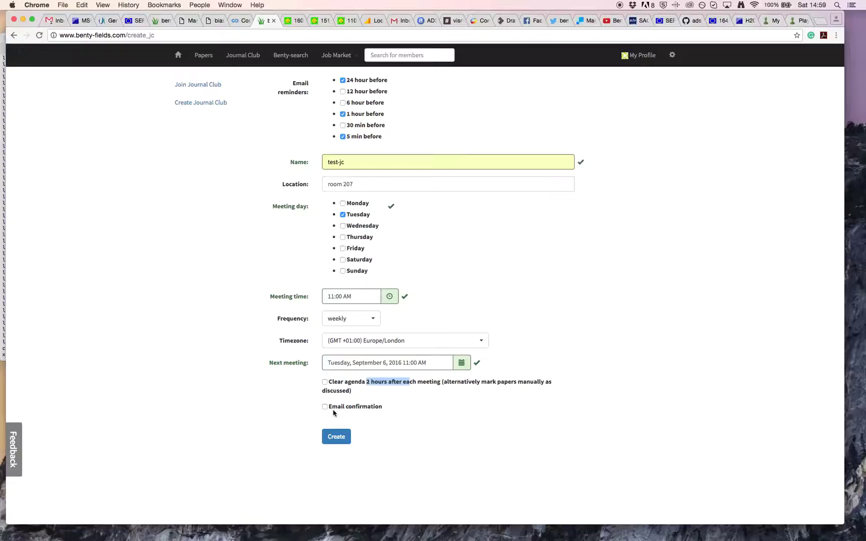
pyautogui.moveTo(333, 412)
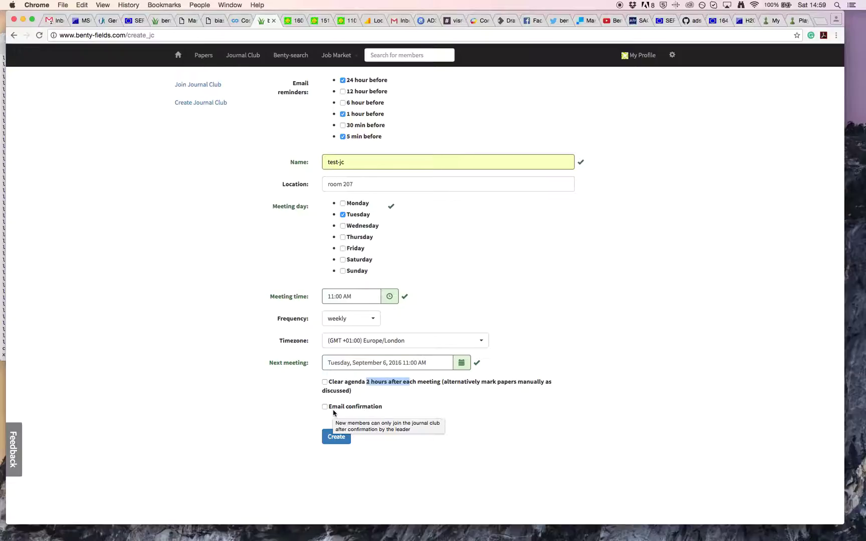
pyautogui.click(325, 407)
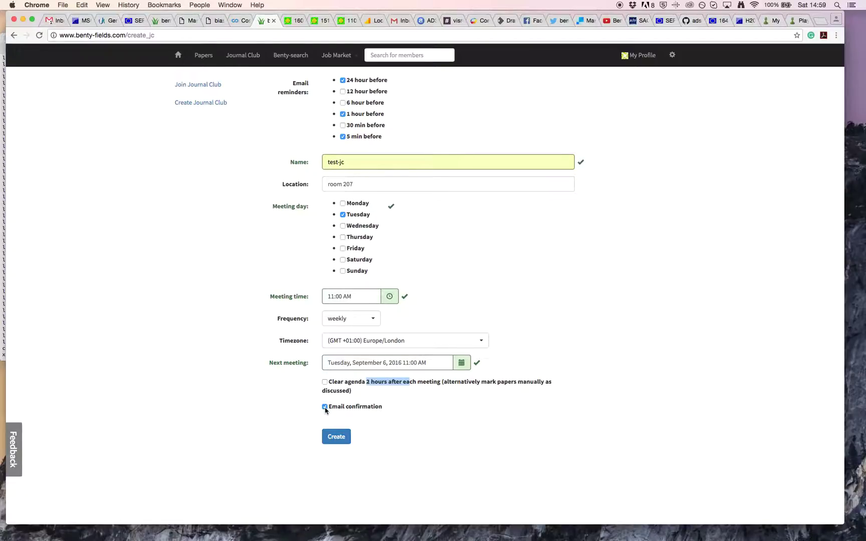
pyautogui.click(334, 437)
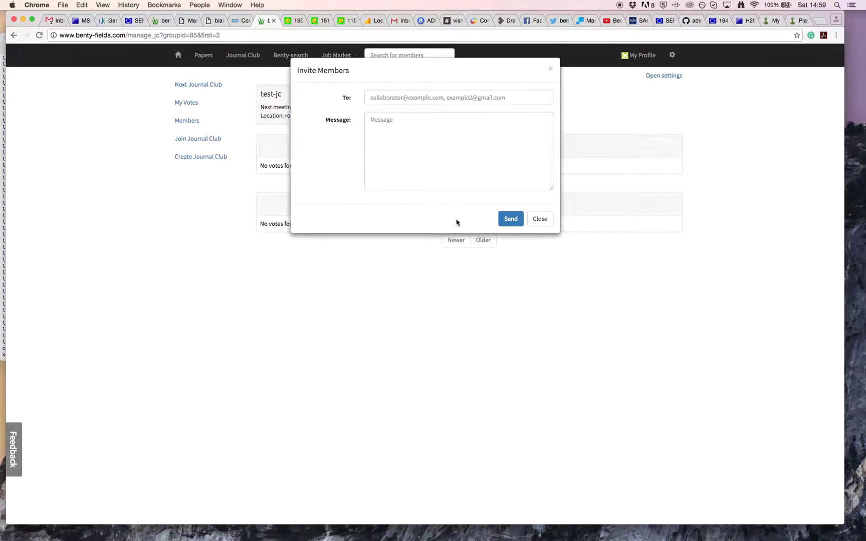
pyautogui.click(541, 222)
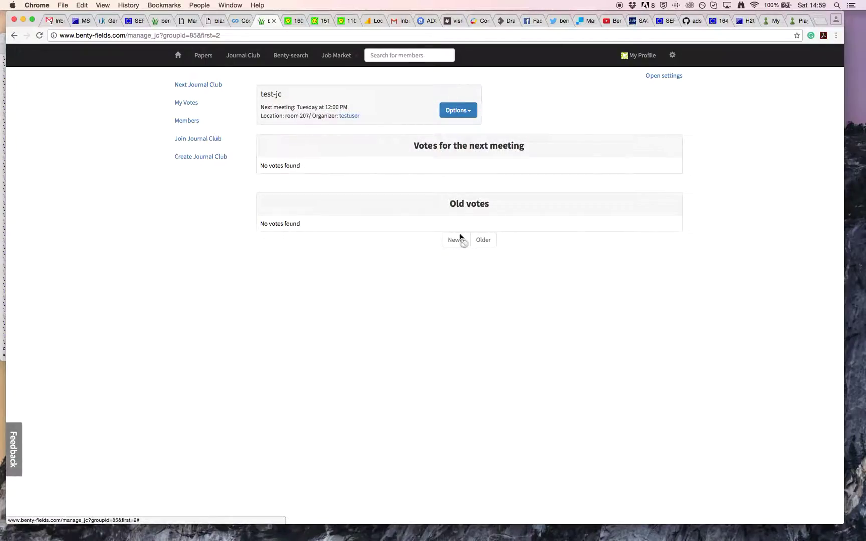
# Step: Review the new journal club's meeting details and its sections for next-meeting votes and old votes
pyautogui.moveTo(261, 95); pyautogui.dragTo(354, 115)
pyautogui.click(266, 106)
pyautogui.doubleClick(270, 116)
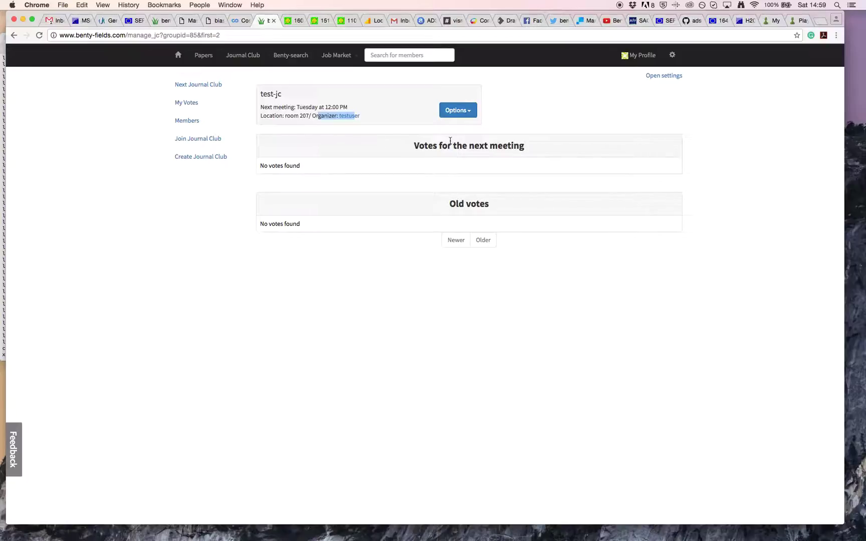
pyautogui.moveTo(453, 146); pyautogui.dragTo(524, 147)
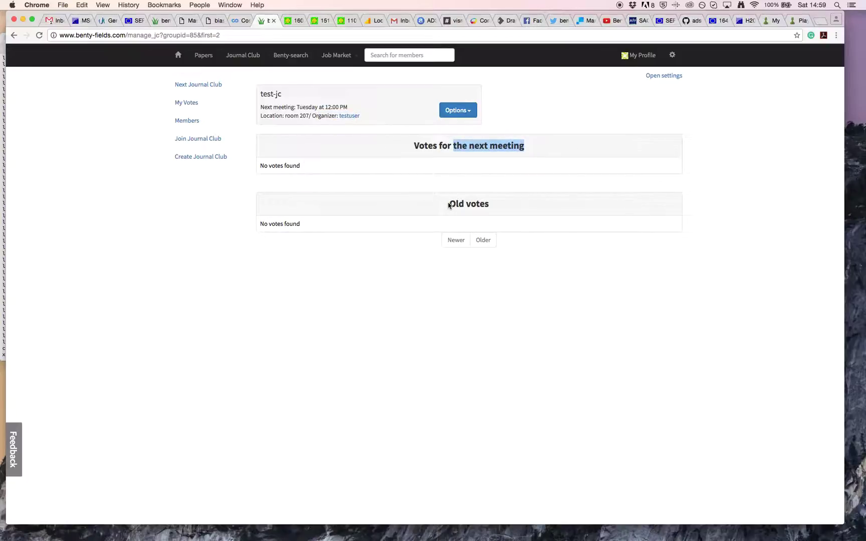
pyautogui.click(451, 203)
pyautogui.moveTo(451, 203); pyautogui.dragTo(487, 201)
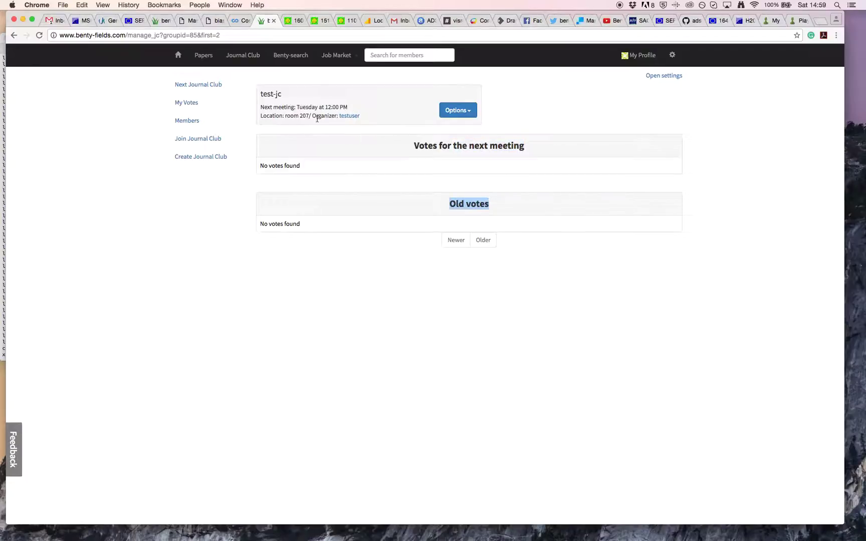
# Step: Vote for the first four daily papers of Friday 02 September 2016
pyautogui.click(209, 59)
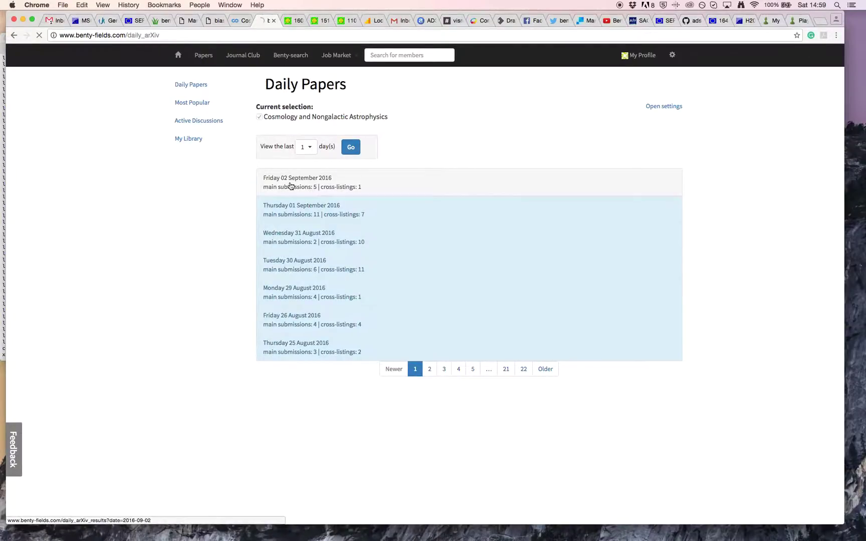
pyautogui.click(291, 185)
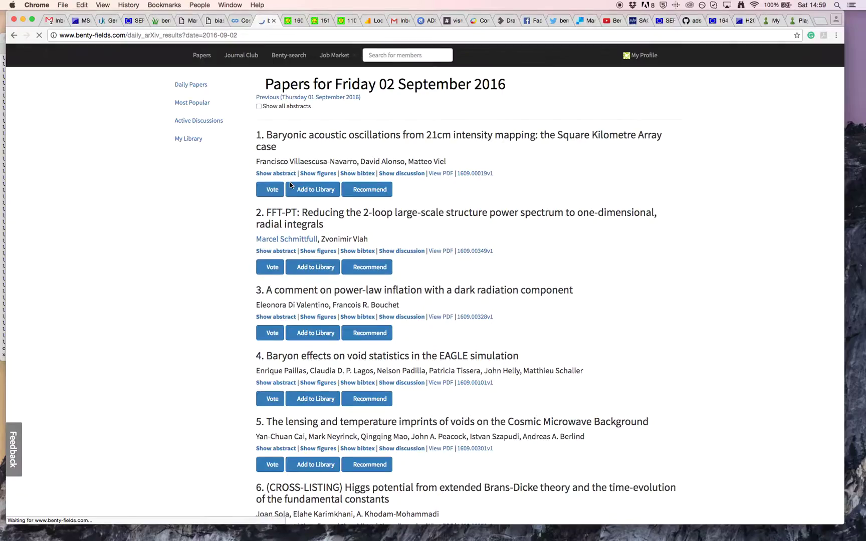
pyautogui.click(273, 189)
pyautogui.click(273, 267)
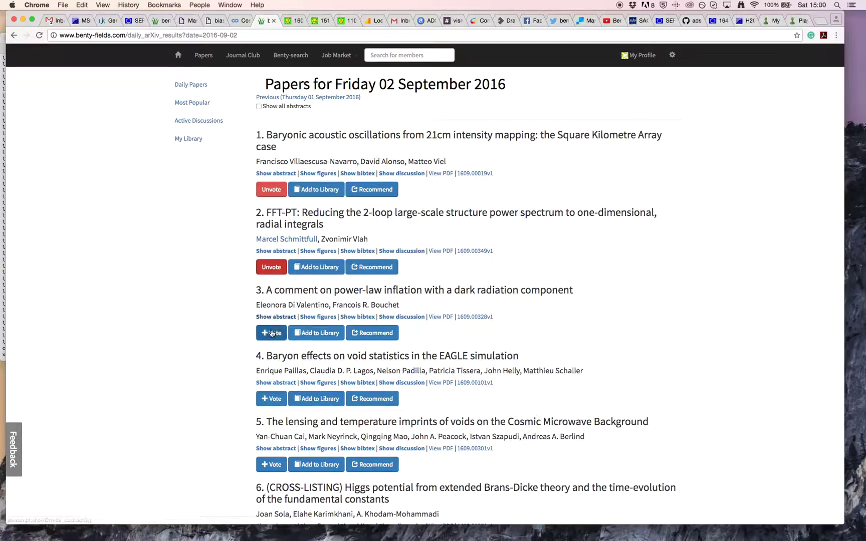
pyautogui.click(272, 333)
pyautogui.click(272, 399)
# Step: Return to the journal club page and check the papers voted for the next meeting
pyautogui.click(246, 55)
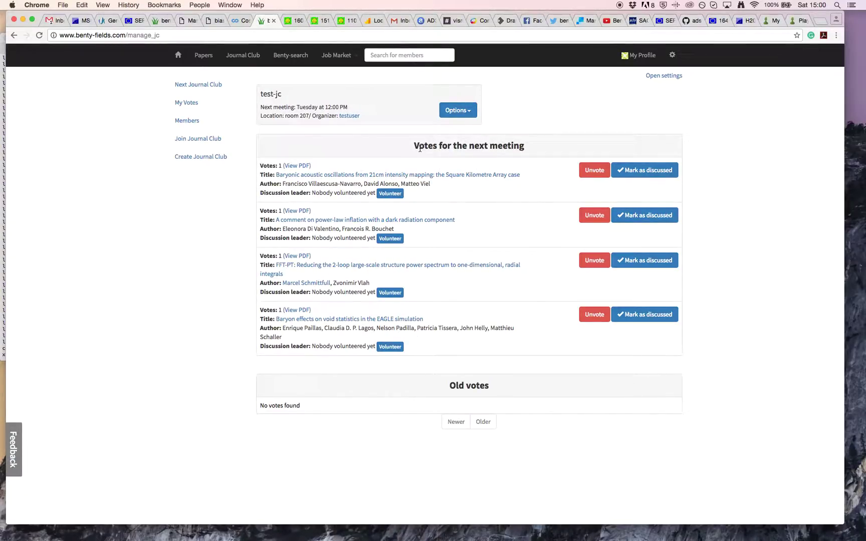
pyautogui.moveTo(420, 148); pyautogui.dragTo(507, 145)
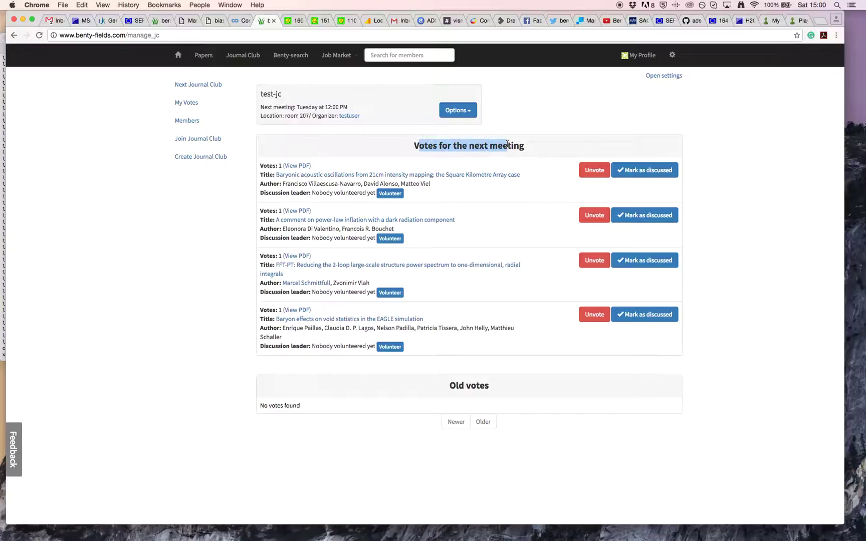
pyautogui.moveTo(266, 165); pyautogui.dragTo(283, 166)
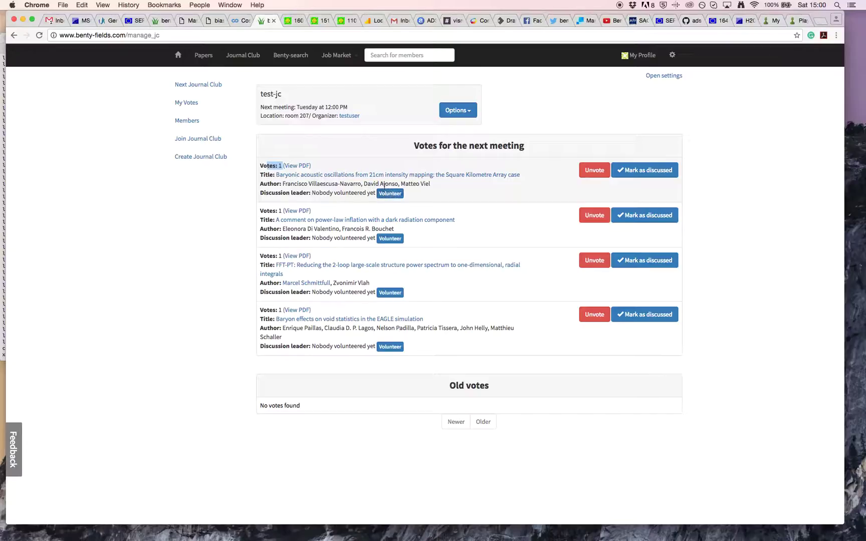
# Step: Volunteer as discussion leader for the baryonic acoustic oscillations paper, and withdraw from it again
pyautogui.click(391, 194)
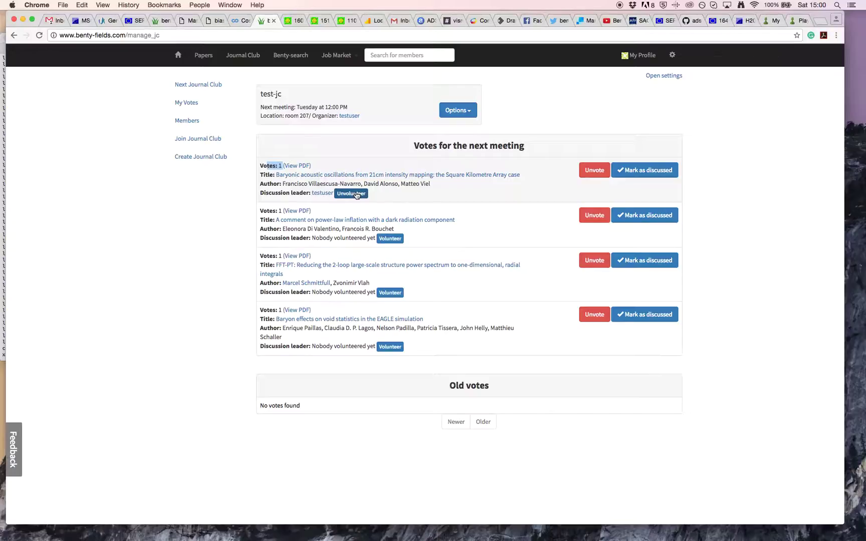
pyautogui.click(357, 195)
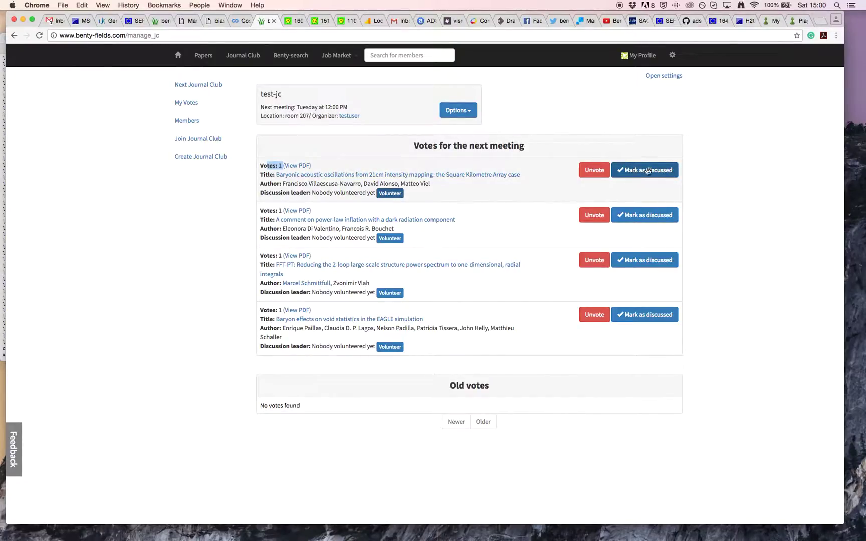
# Step: Mark the baryonic acoustic oscillations paper as discussed and reload the journal club page
pyautogui.click(648, 170)
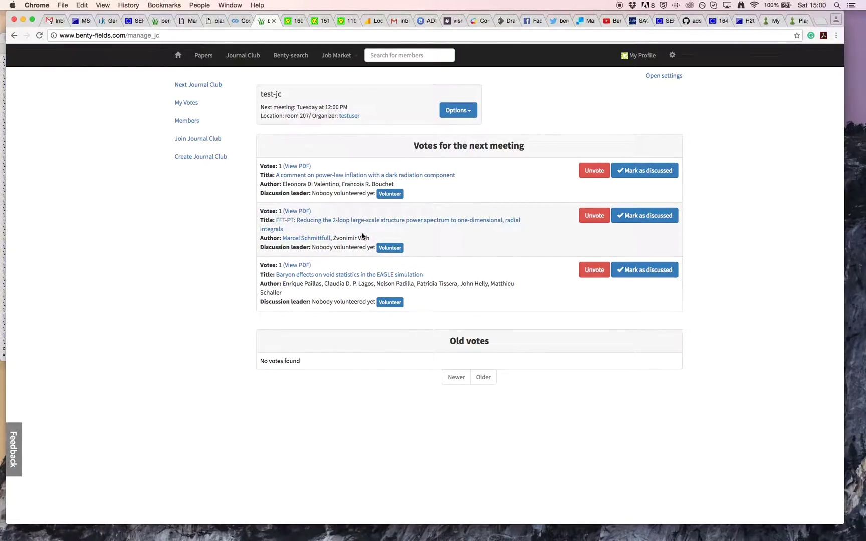
pyautogui.click(39, 35)
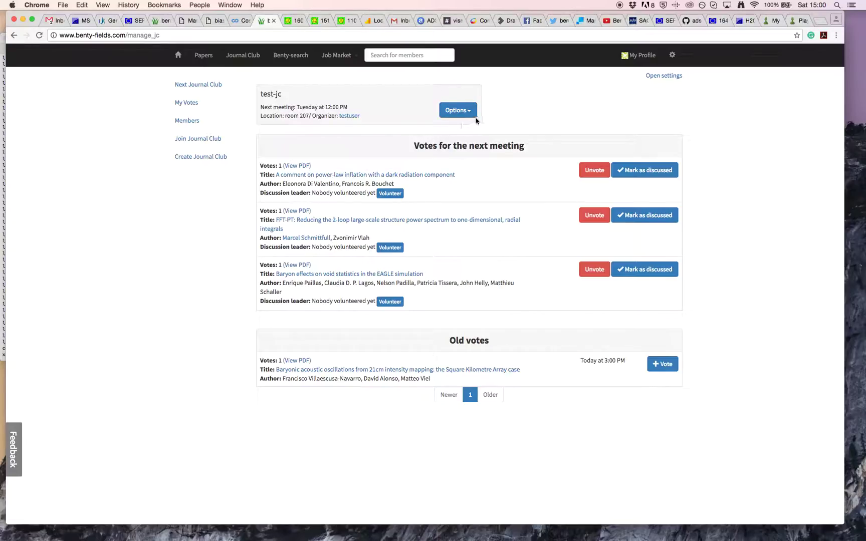
# Step: View the form for inviting members to the journal club and close it without sending
pyautogui.click(469, 111)
pyautogui.click(467, 128)
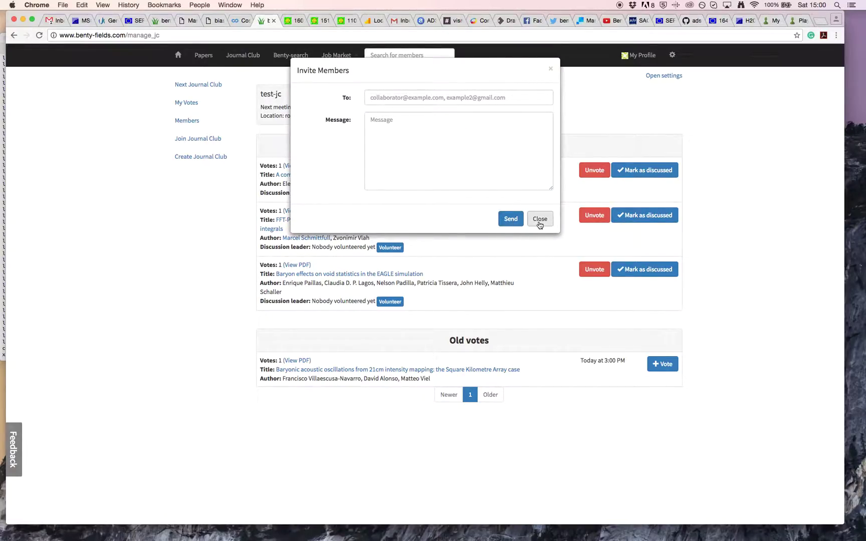
pyautogui.click(539, 219)
# Step: Clear the journal club agenda, moving all its current votes to the old votes section
pyautogui.click(458, 110)
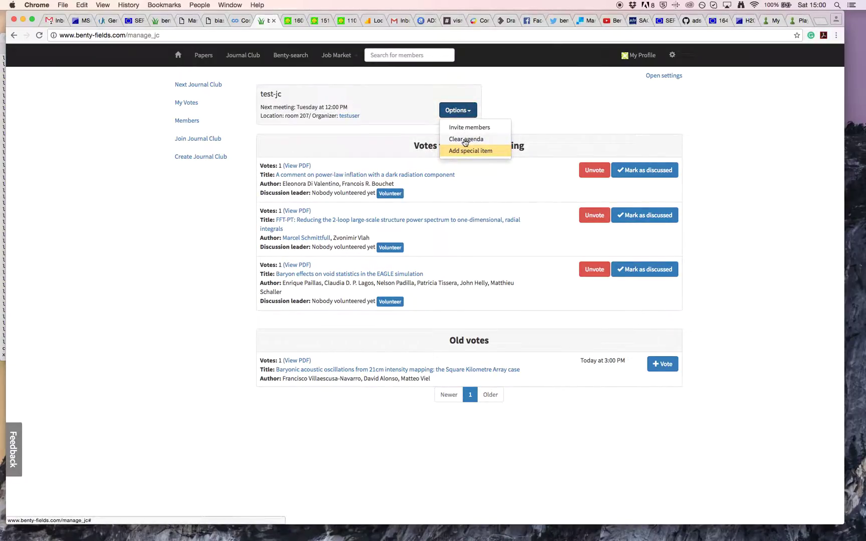
pyautogui.click(465, 141)
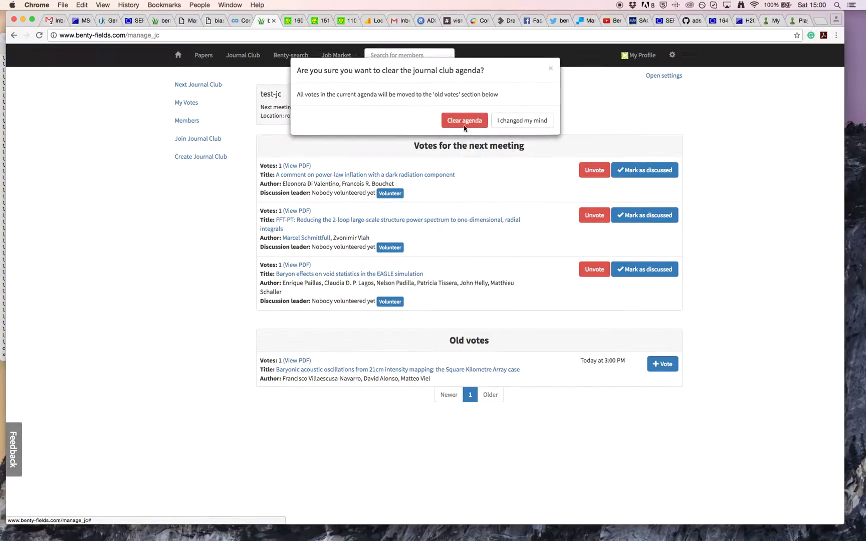
pyautogui.click(464, 121)
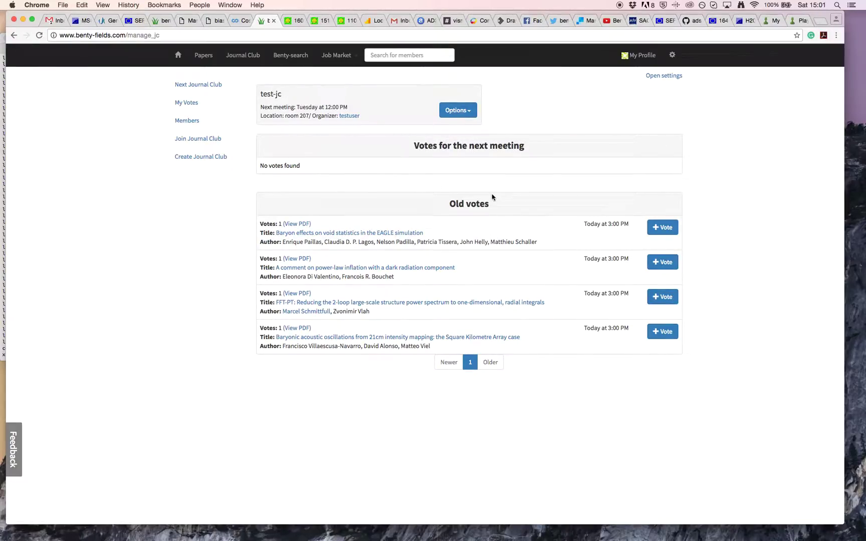
# Step: Add a special agenda item titled "test item" with the description "blabla" to the next meeting
pyautogui.click(457, 111)
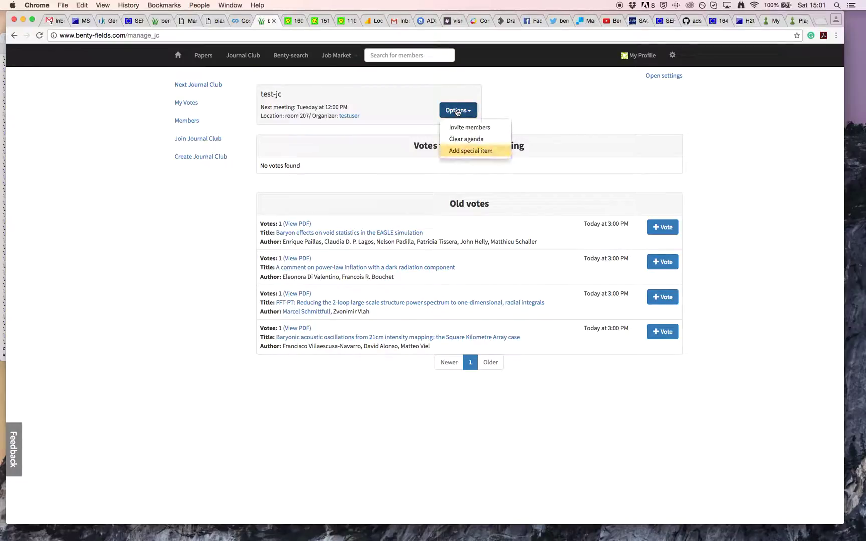
pyautogui.click(456, 151)
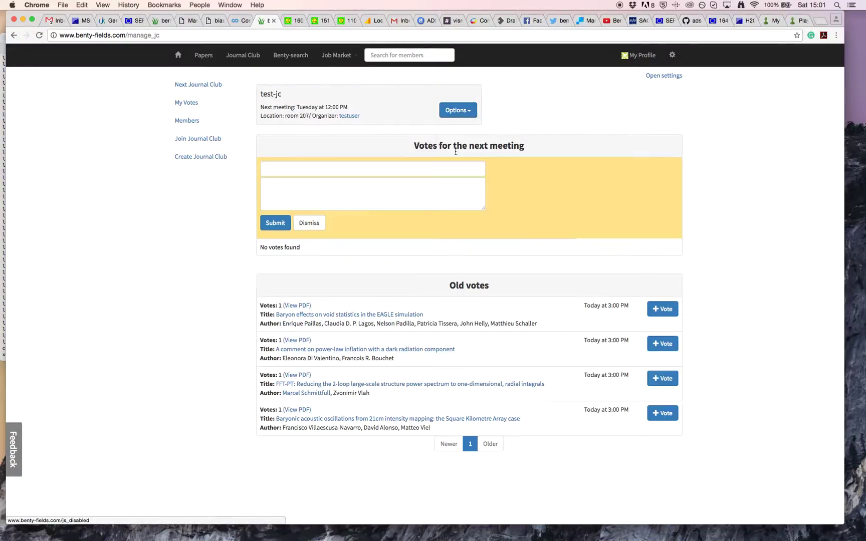
pyautogui.click(379, 165)
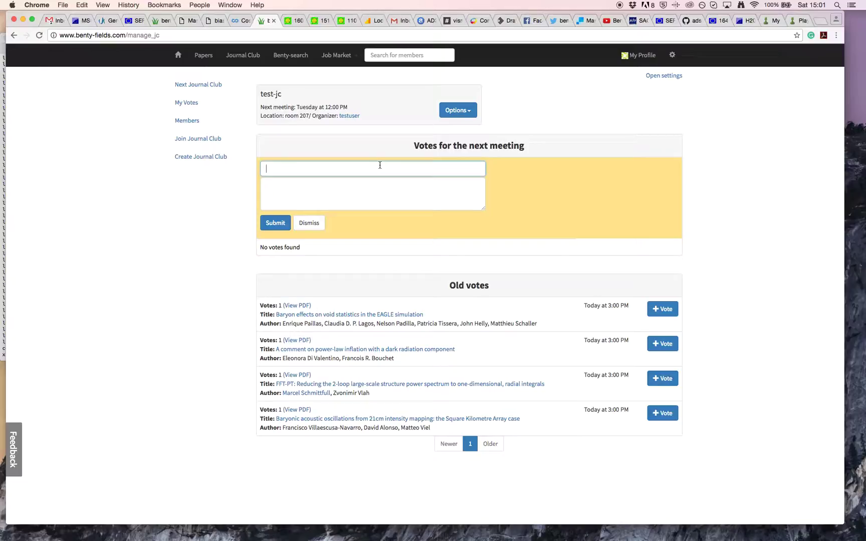
pyautogui.write('test item')
pyautogui.press('Tab')
pyautogui.write('bl')
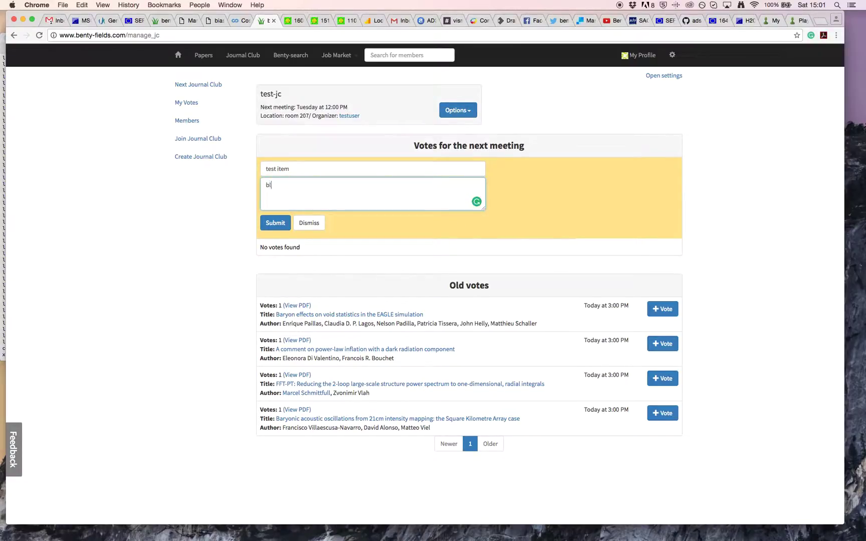
pyautogui.click(276, 223)
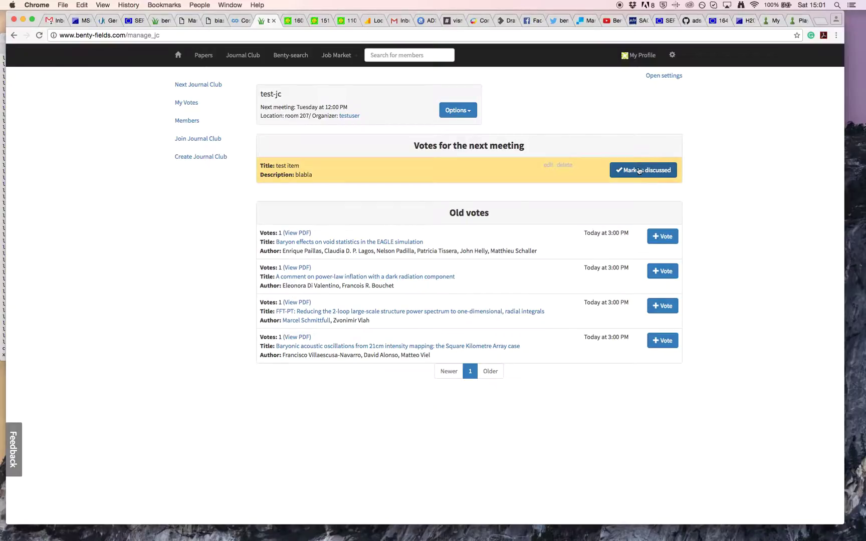
# Step: Enable clearing the agenda 2 hours after each meeting in the journal club settings and save them
pyautogui.click(668, 78)
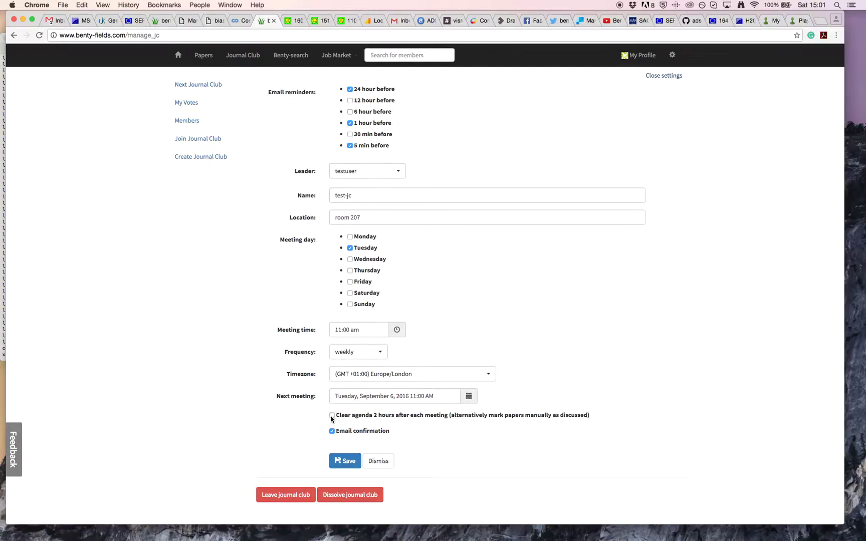
pyautogui.moveTo(337, 415); pyautogui.dragTo(440, 415)
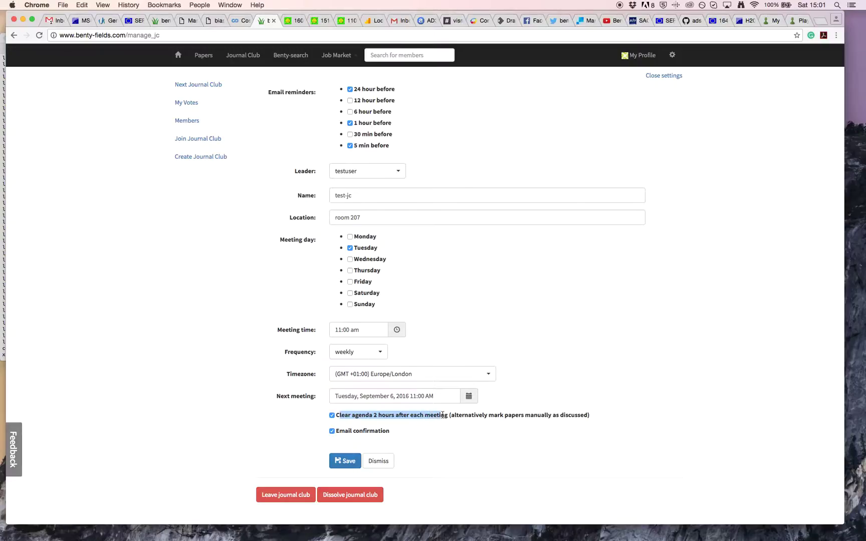
pyautogui.click(352, 461)
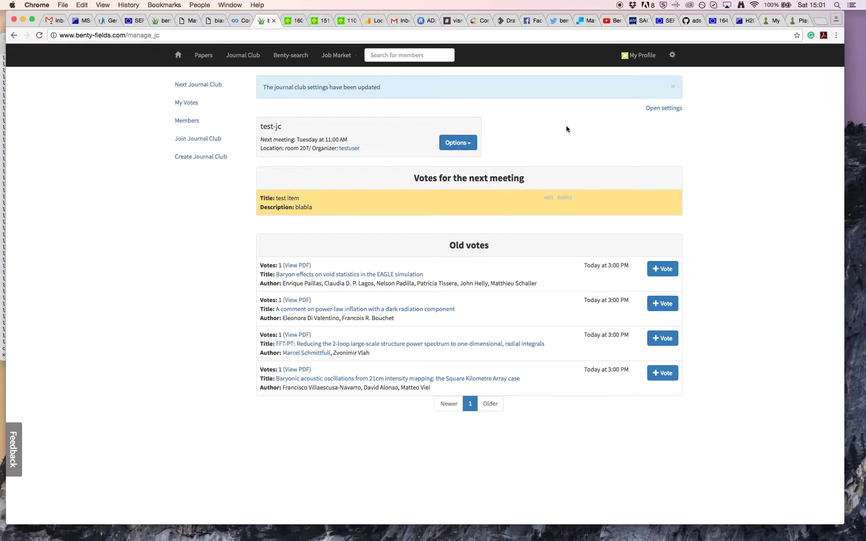
# Step: Dissolve the test-jc journal club from its settings and confirm the dissolution
pyautogui.click(651, 109)
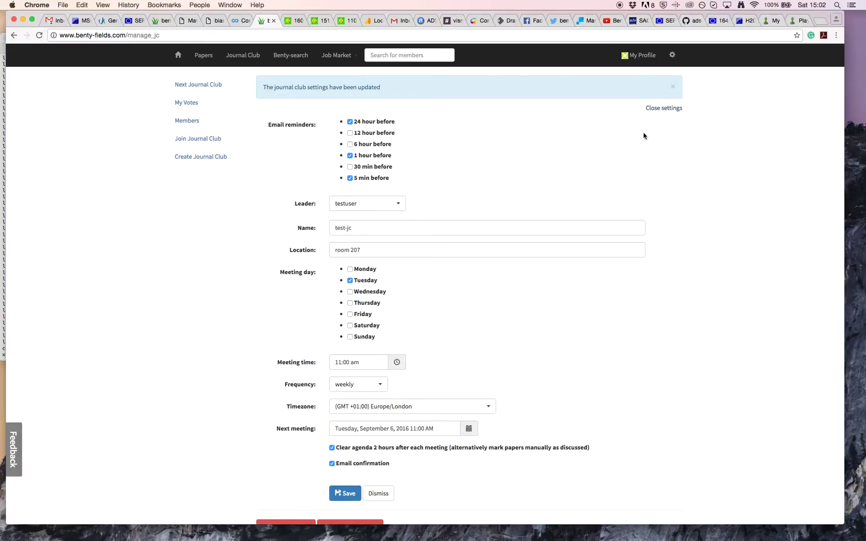
pyautogui.scroll(-2, 437, 291)
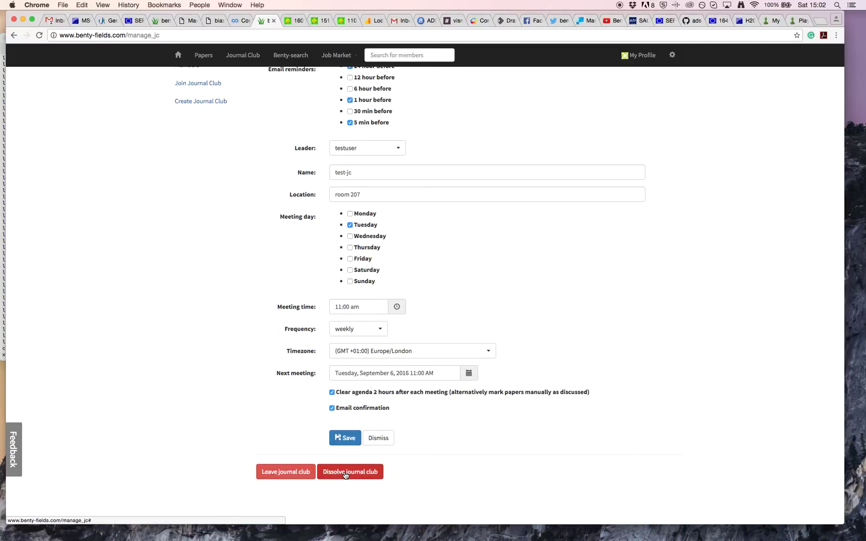
pyautogui.click(345, 475)
pyautogui.click(469, 99)
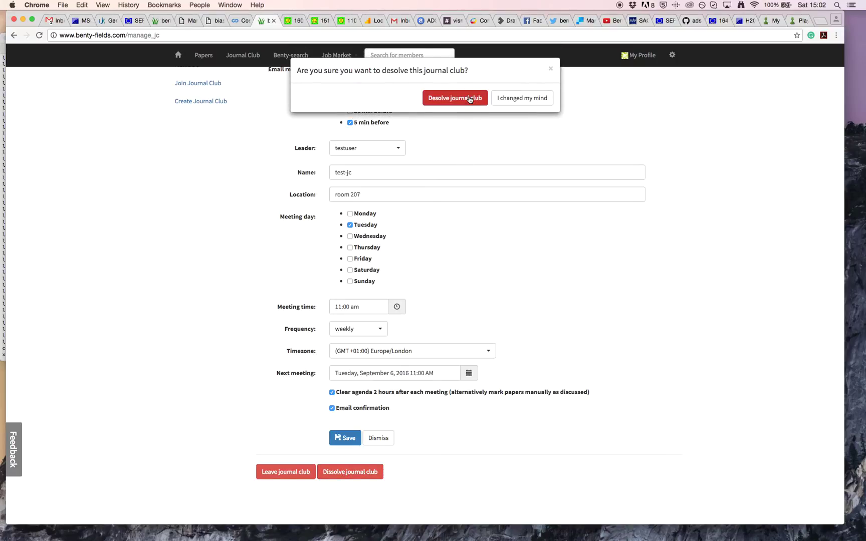